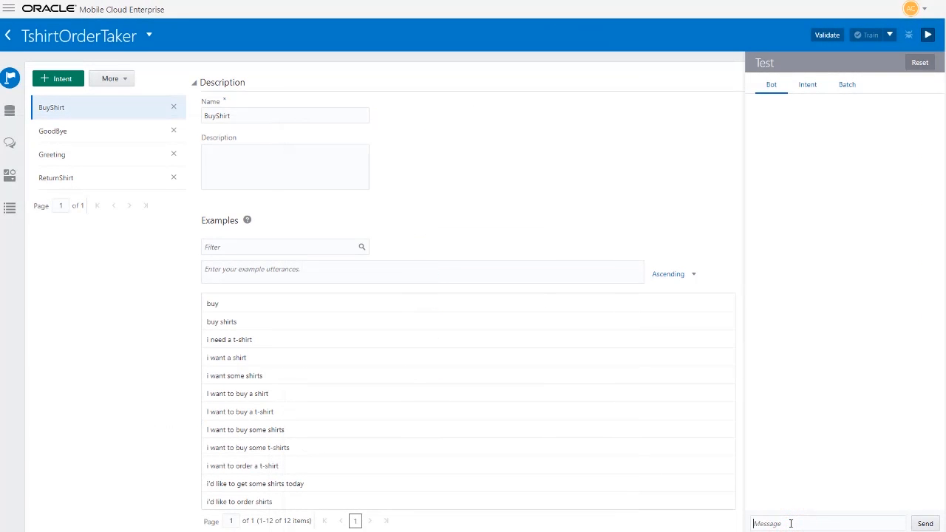
Send the message "hi, i want to buy some shirts" to the bot in the tester.
text(hi, i)
text( want to buy some)
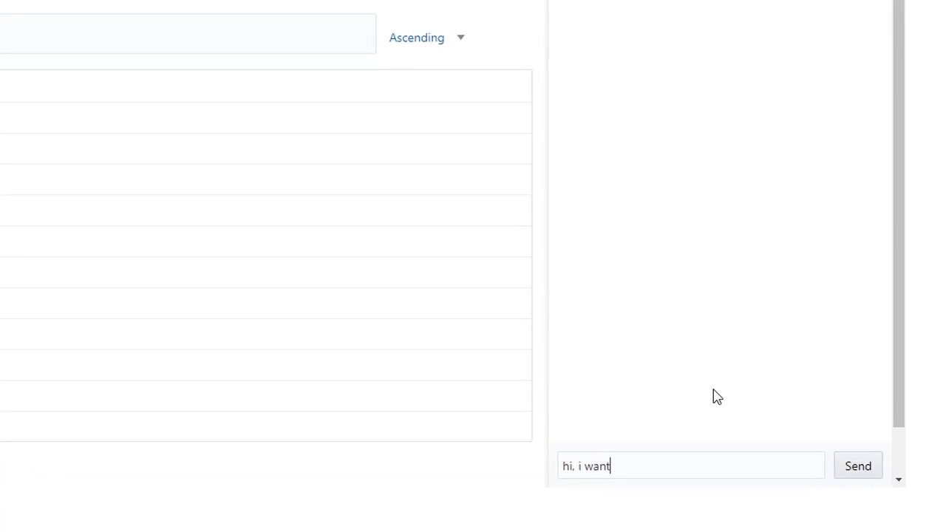
text( shirts)
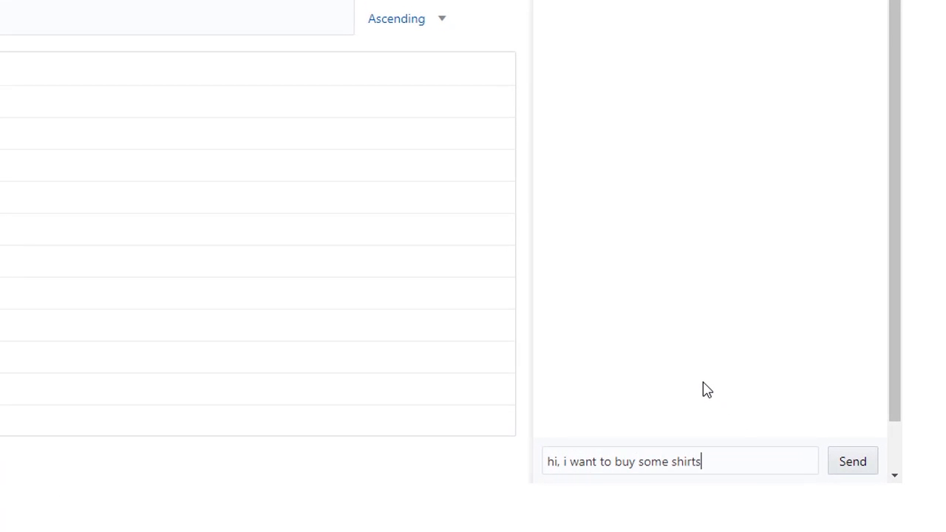
key(ctrl+a)
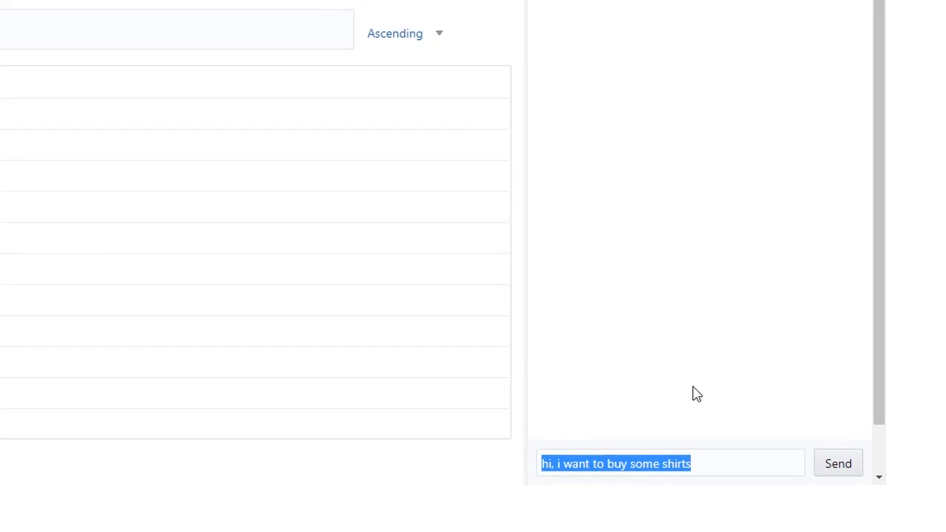
key(Return)
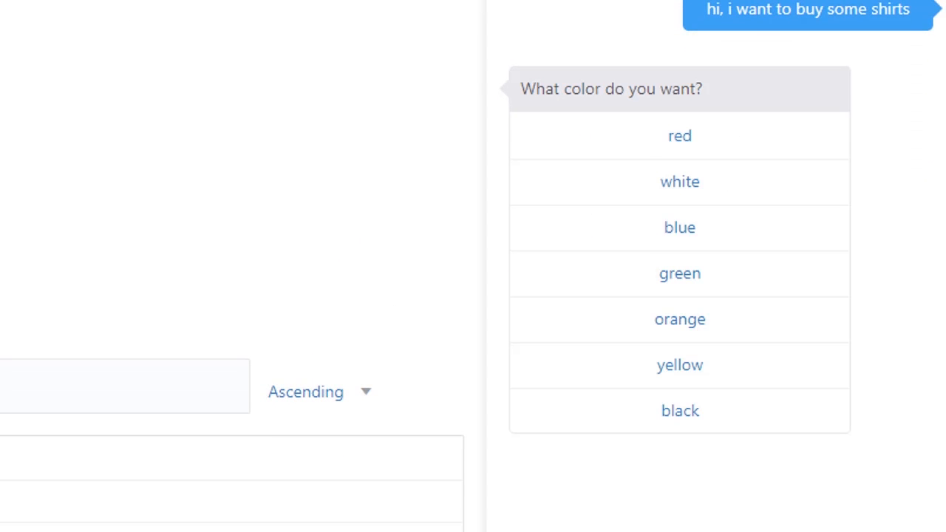
Answer the bot's order prompts with orange, small and a quantity of 5, and confirm the order with Yes.
click(695, 319)
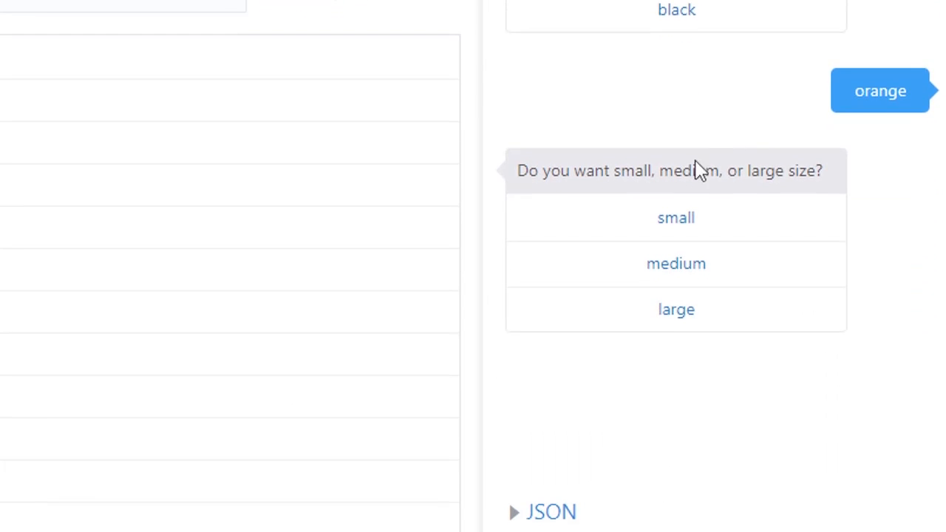
click(677, 217)
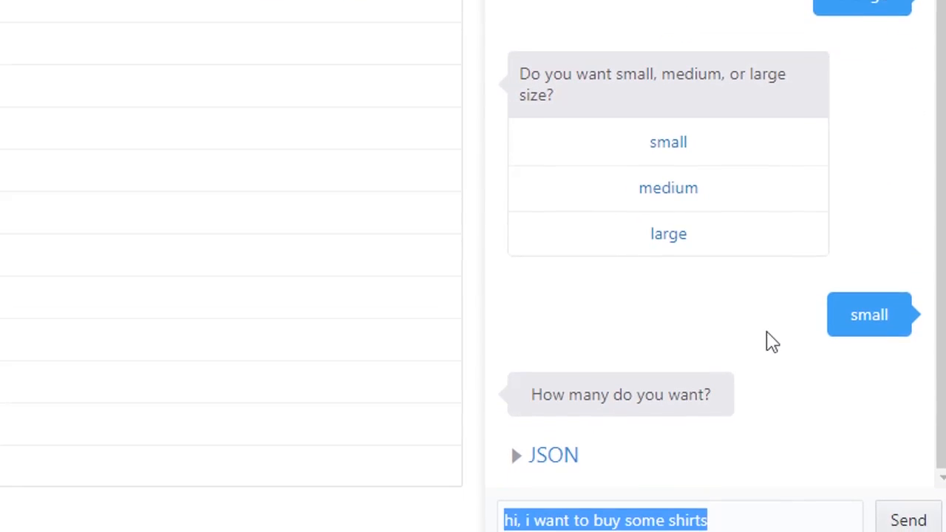
text(5)
key(Return)
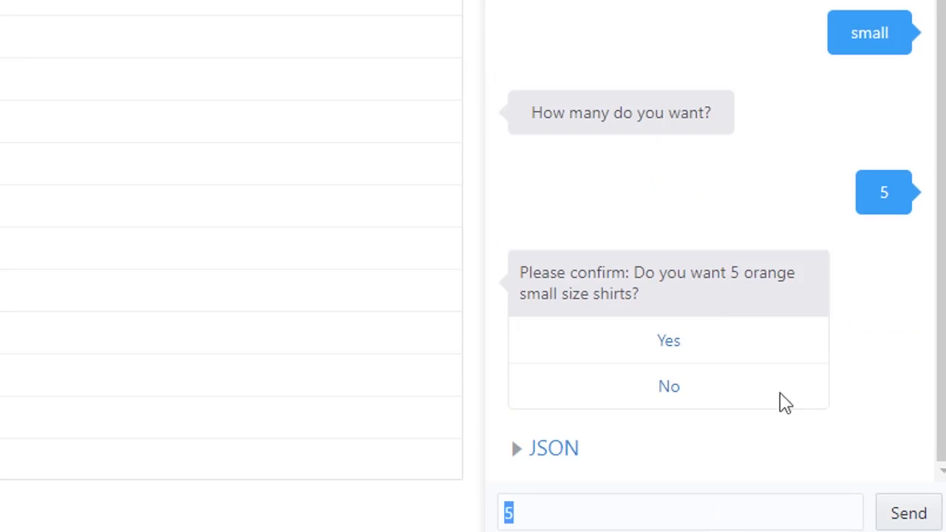
click(675, 341)
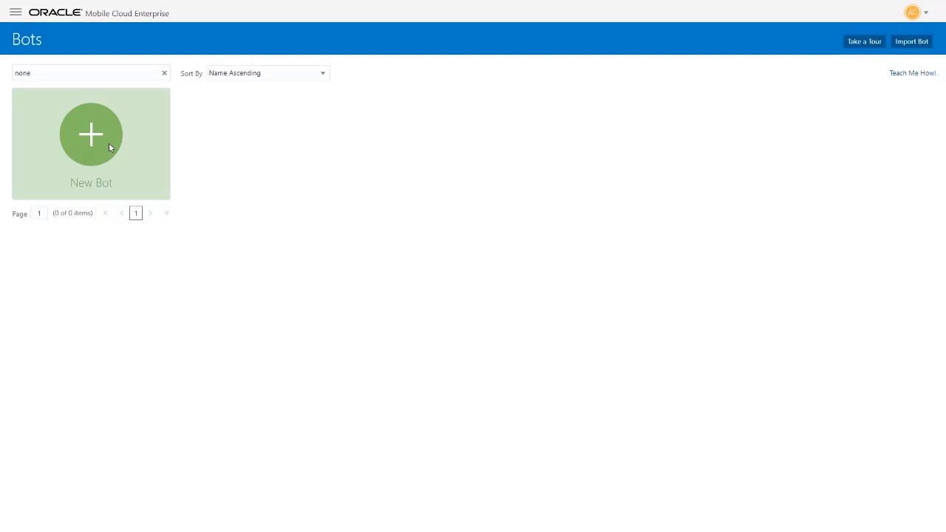
Create a new bot named TshirtOrderTaker.
click(108, 147)
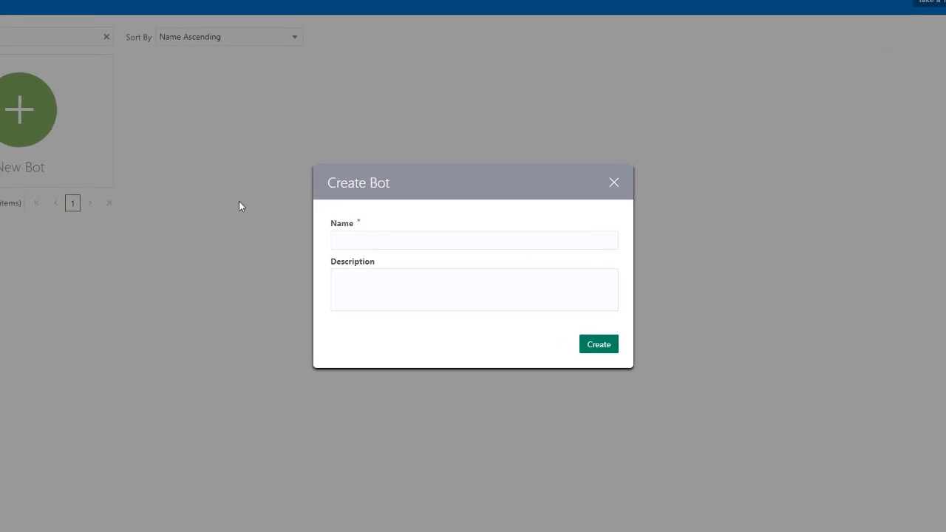
text(TshirtOrderTaker)
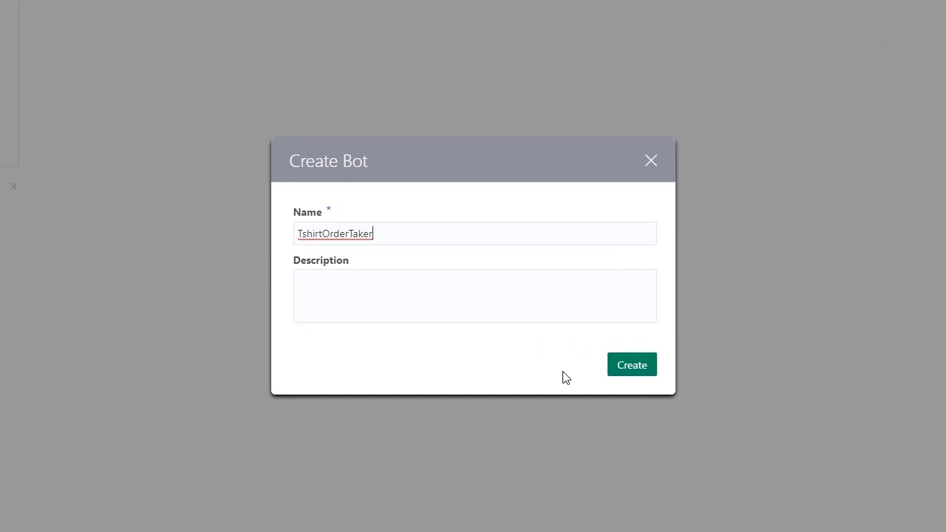
click(632, 369)
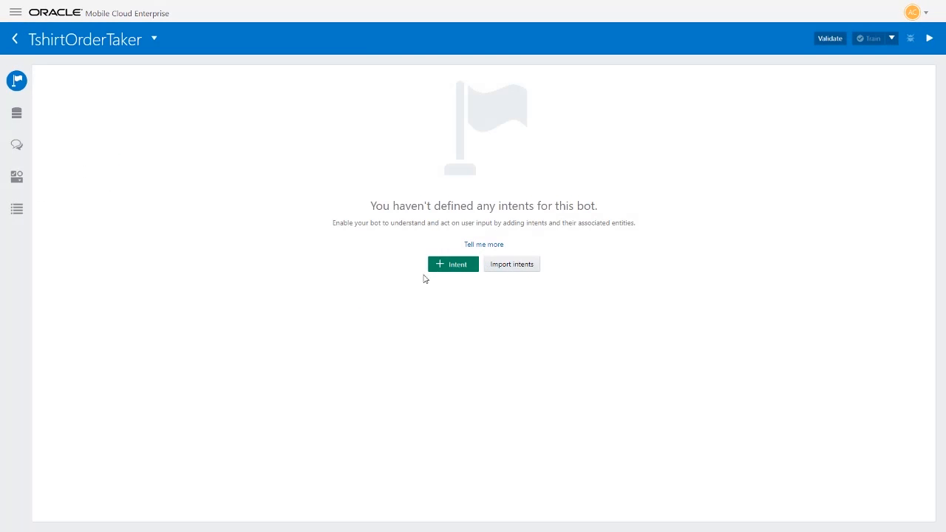
Add an intent to the TshirtOrderTaker bot and name it BuyShirt.
click(442, 266)
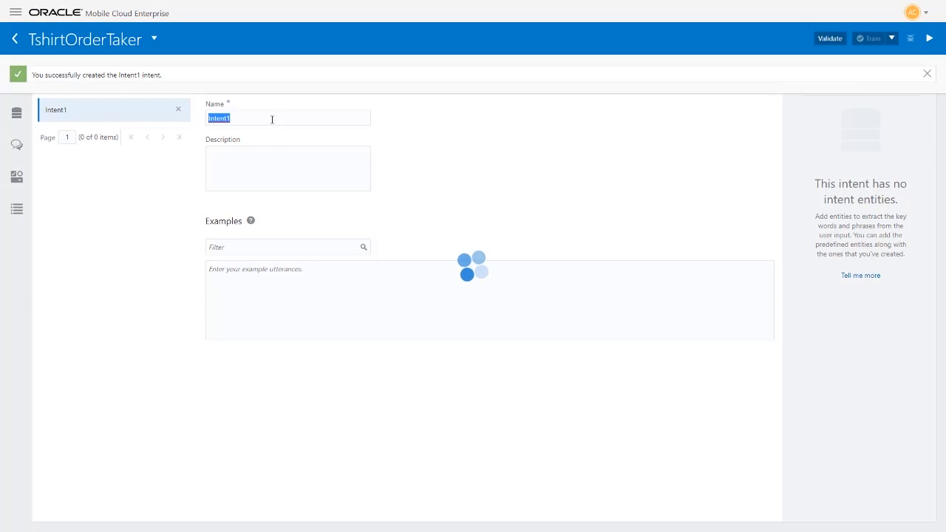
click(271, 119)
drag(301, 89, 216, 89)
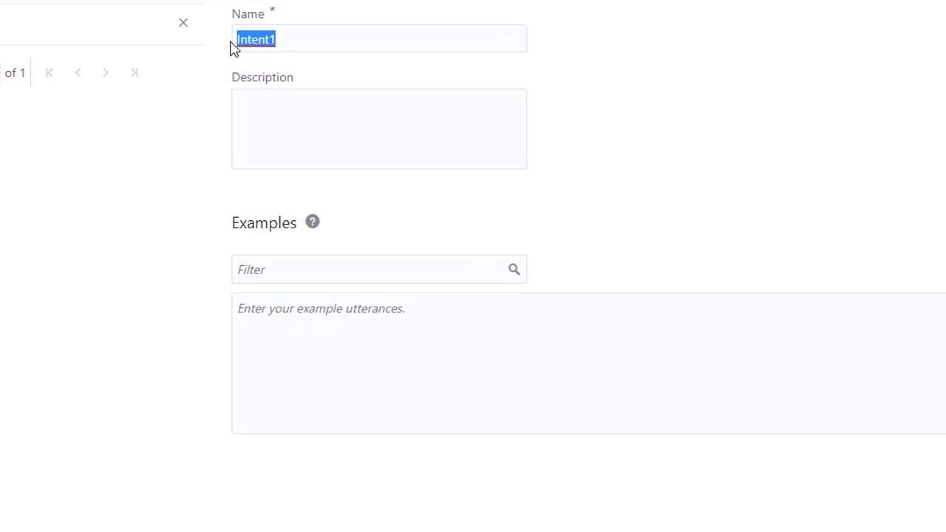
text(BuyShirt)
Enter the example utterances "I want a shirt" and "I want some shirts" for the BuyShirt intent.
click(289, 325)
text(I)
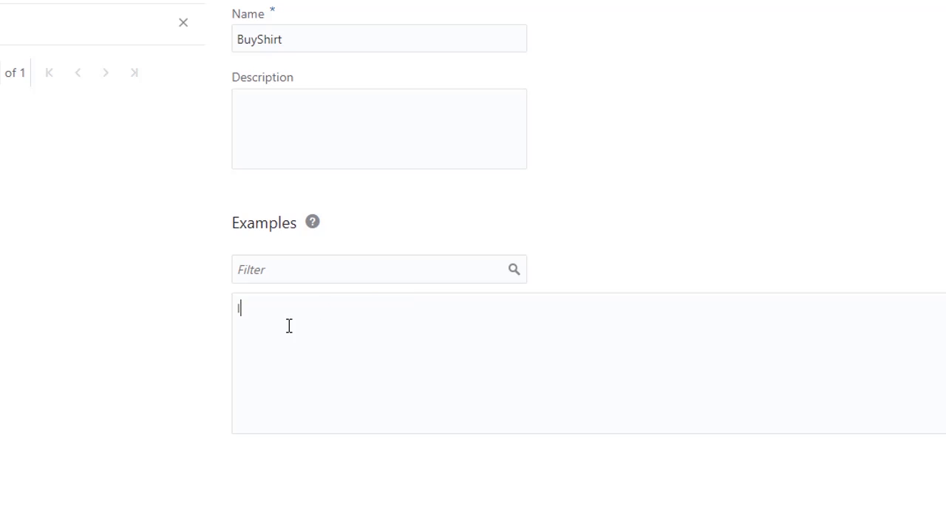
text( want a shirt)
key(Return)
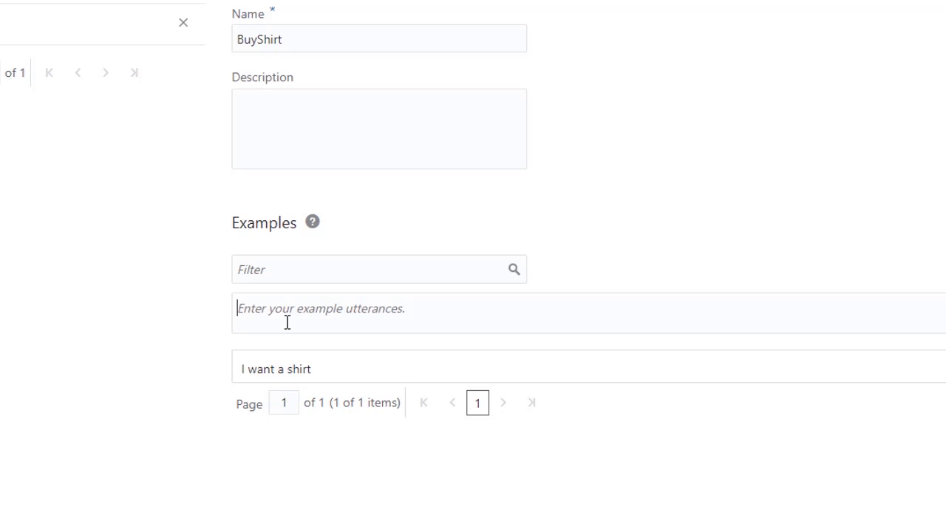
text(I want some s)
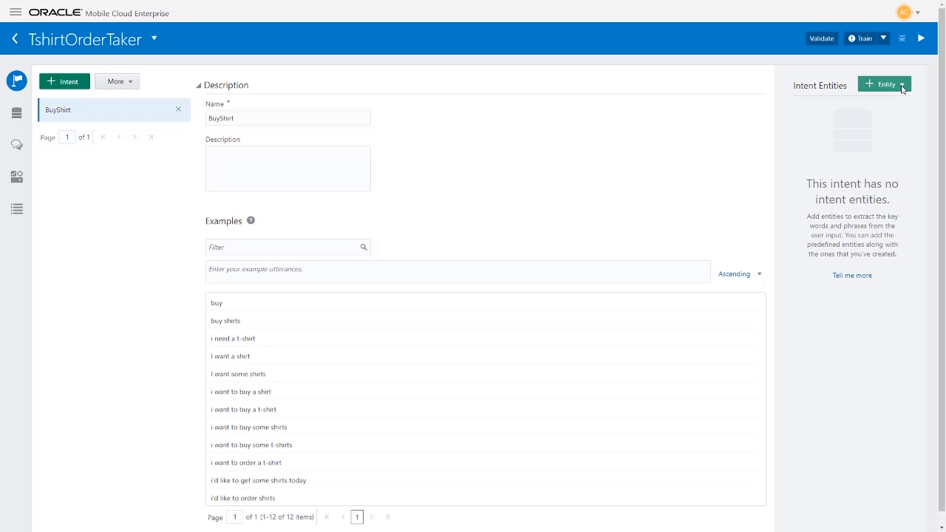
click(902, 89)
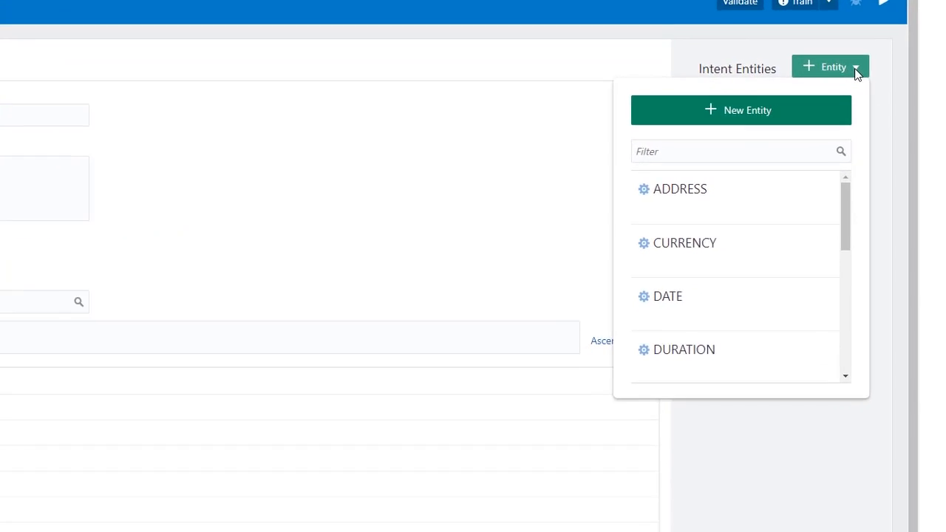
mouse_move(825, 214)
mouse_down()
mouse_move(829, 341)
mouse_move(834, 207)
mouse_up()
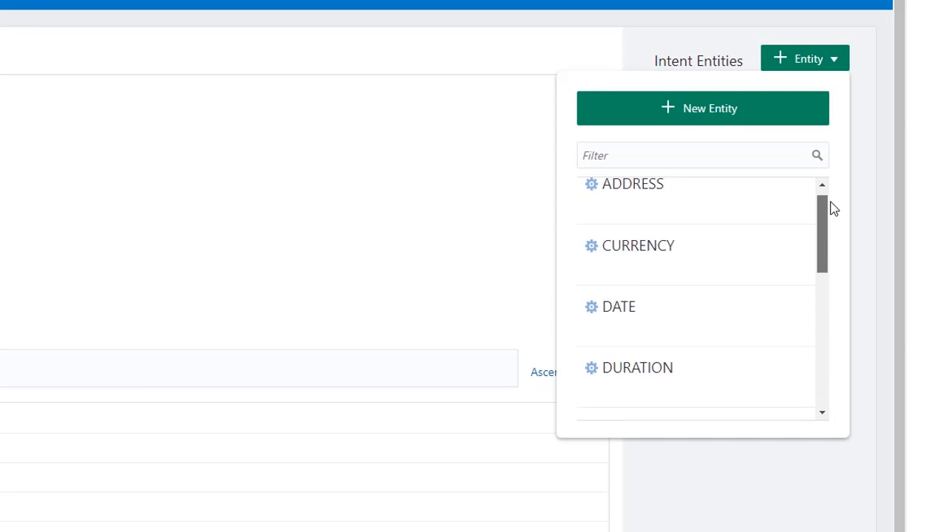
click(714, 120)
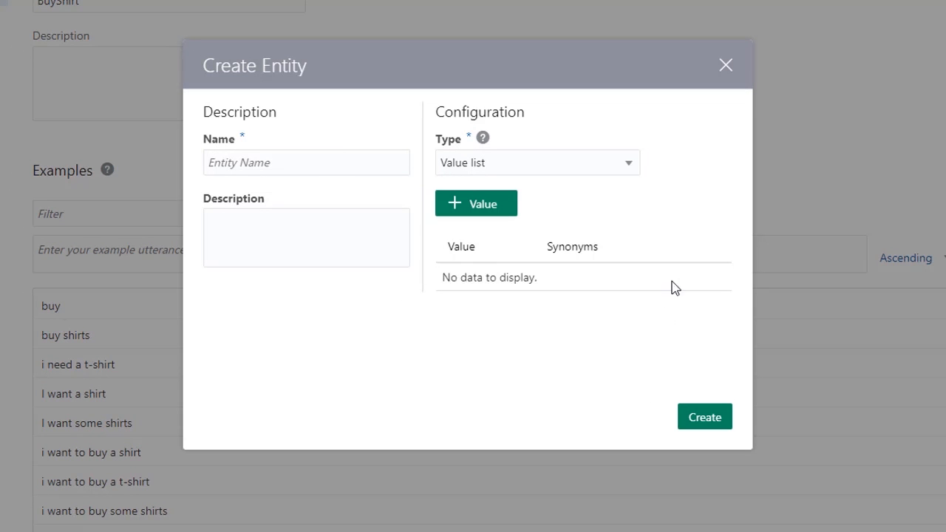
click(726, 68)
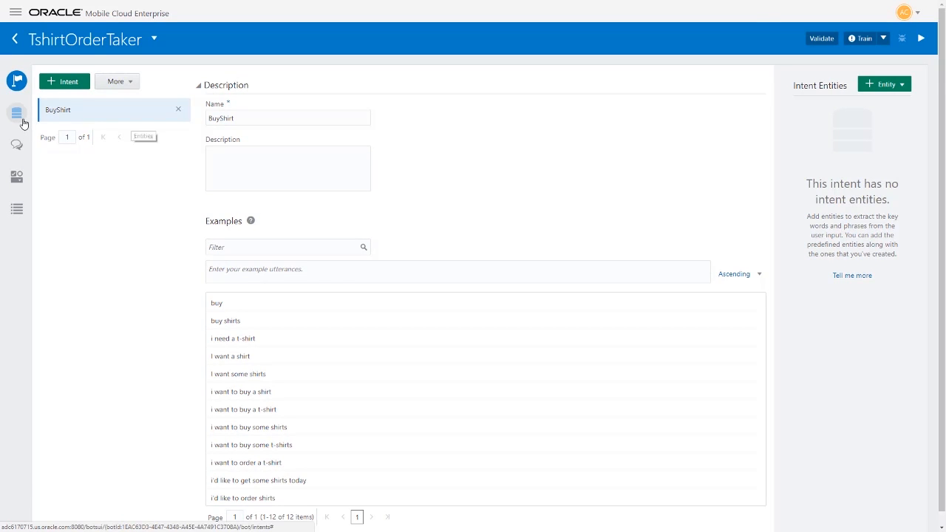
Create a custom entity in the bot's entity list and name it Color.
click(21, 122)
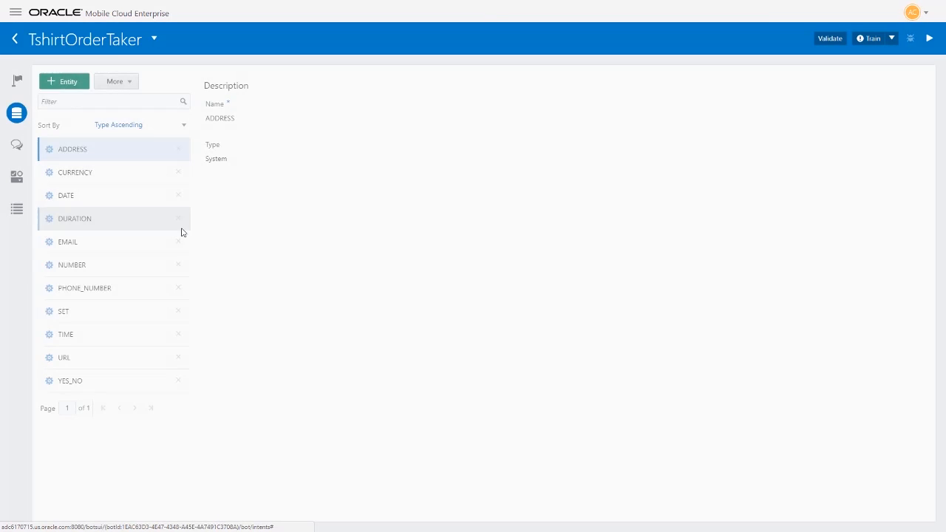
click(68, 82)
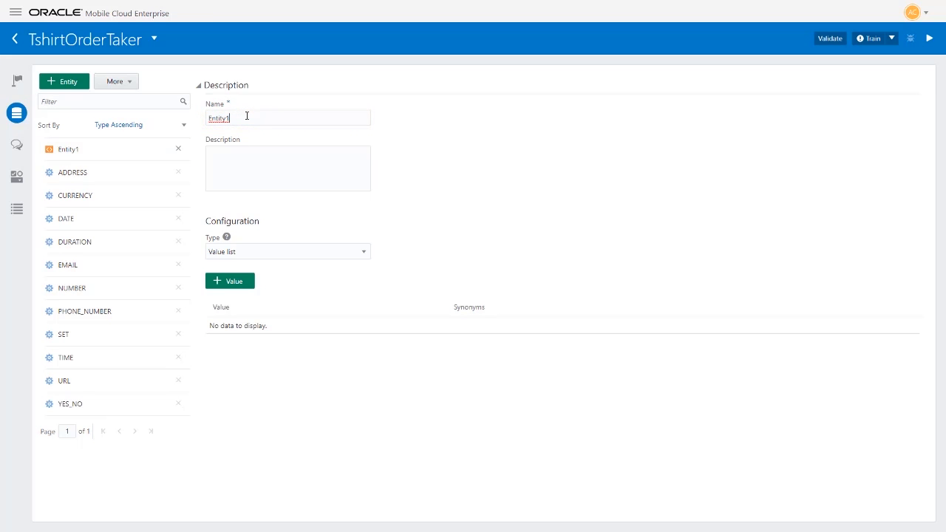
drag(246, 116, 207, 116)
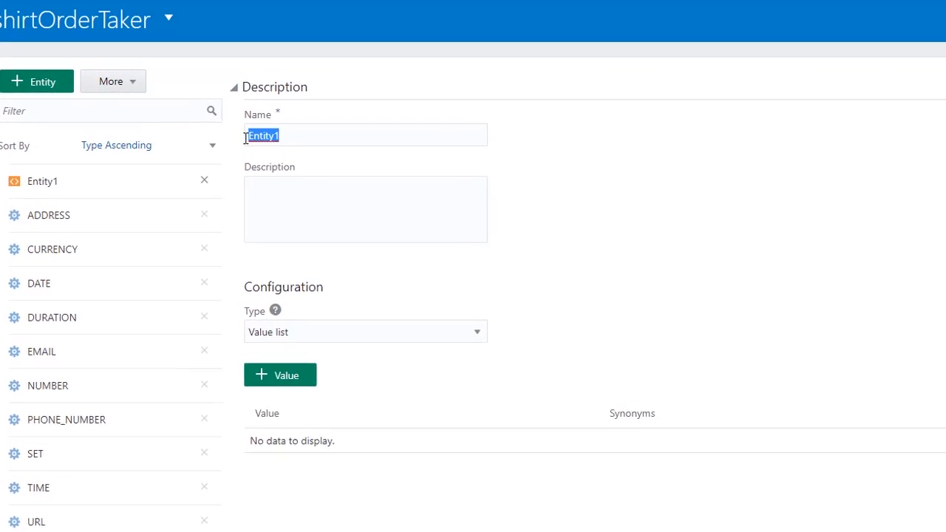
text(Color)
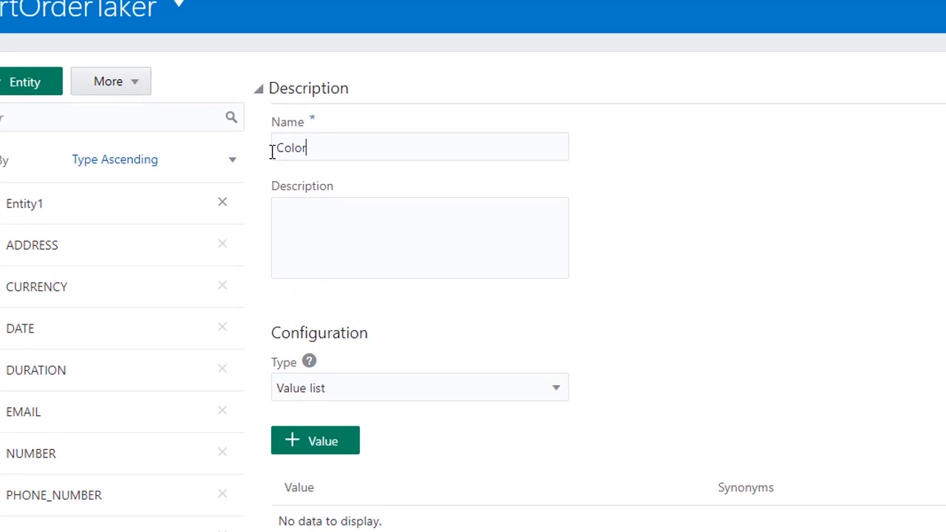
Add the value red with the synonyms r and rd to the Color entity's value list.
click(319, 441)
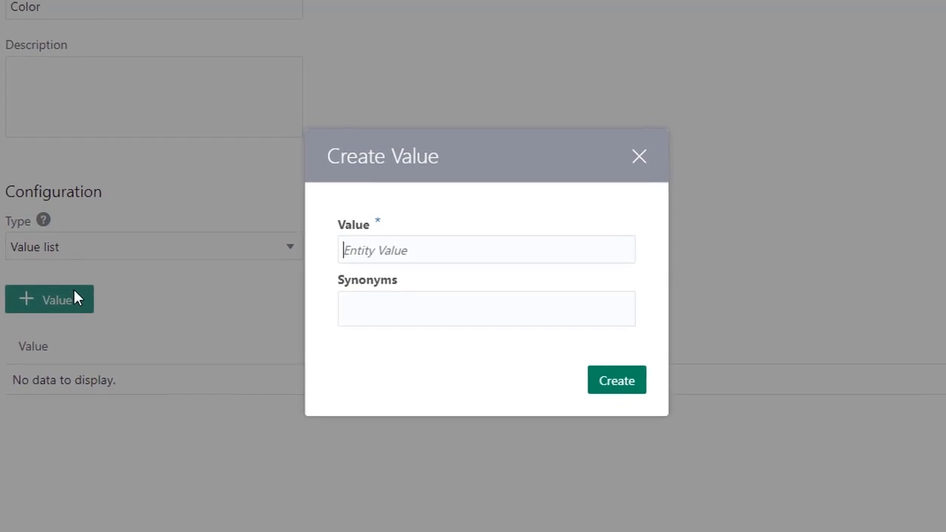
click(324, 221)
text(red)
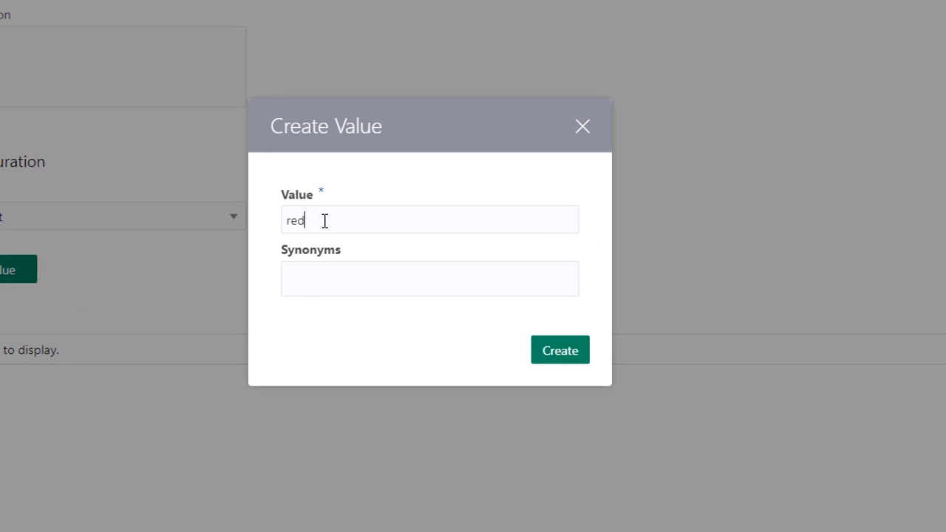
click(320, 282)
text(r, rd)
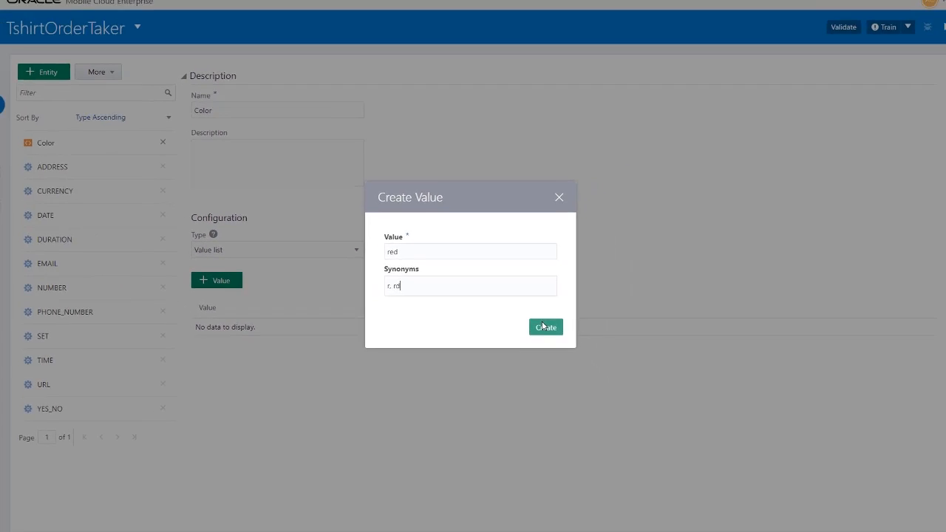
click(561, 351)
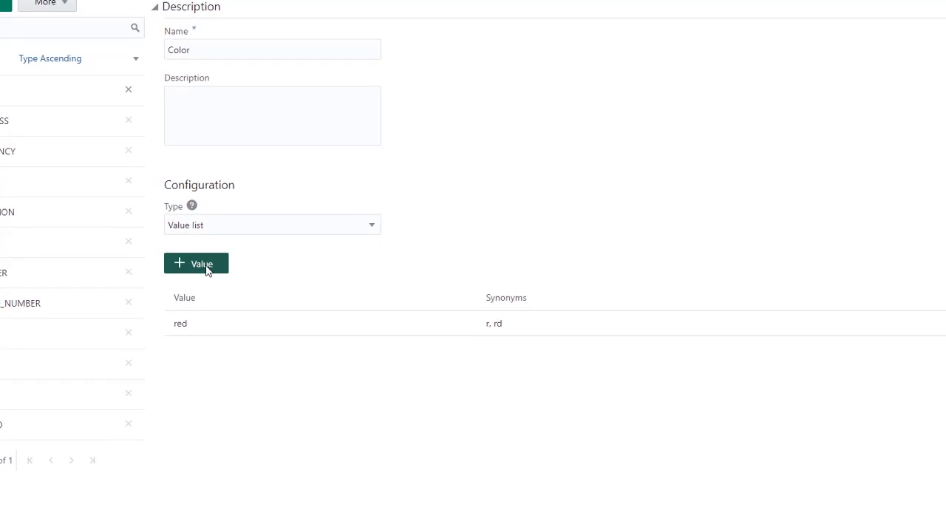
Add the value white to the Color entity's value list.
click(235, 283)
text(wh)
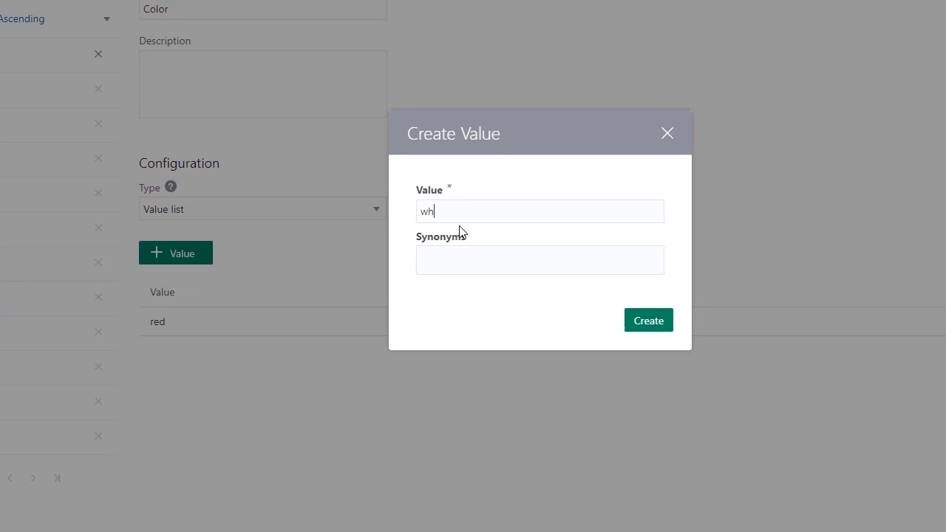
text(it)
text(e)
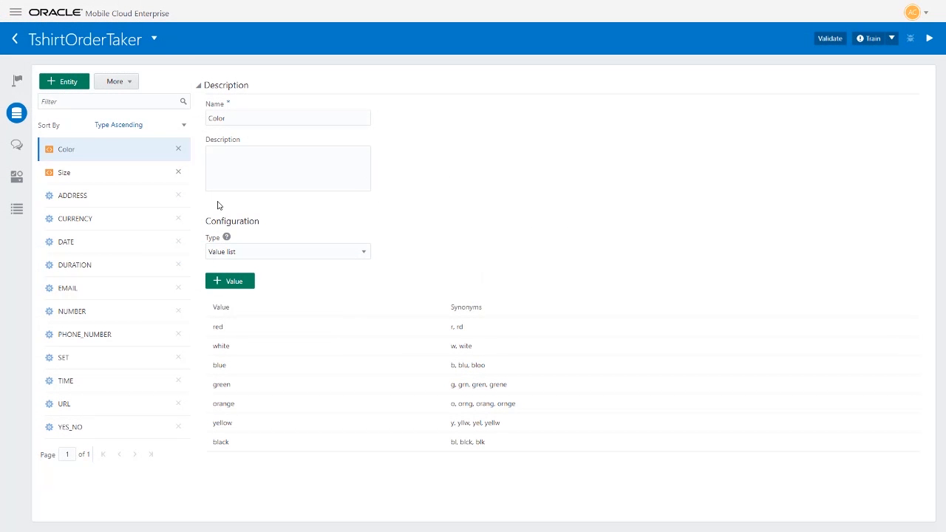
Return to the BuyShirt intent and associate the Color entity with it.
click(17, 79)
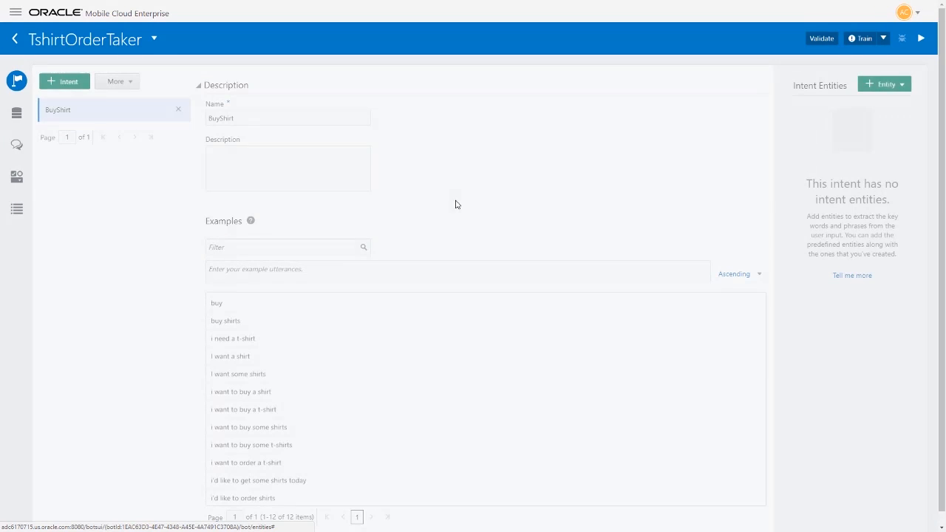
click(883, 86)
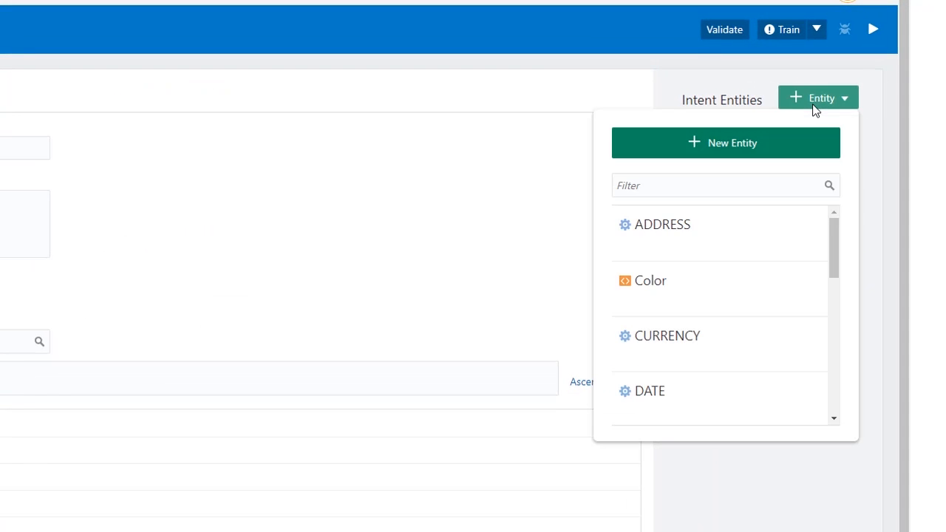
click(668, 281)
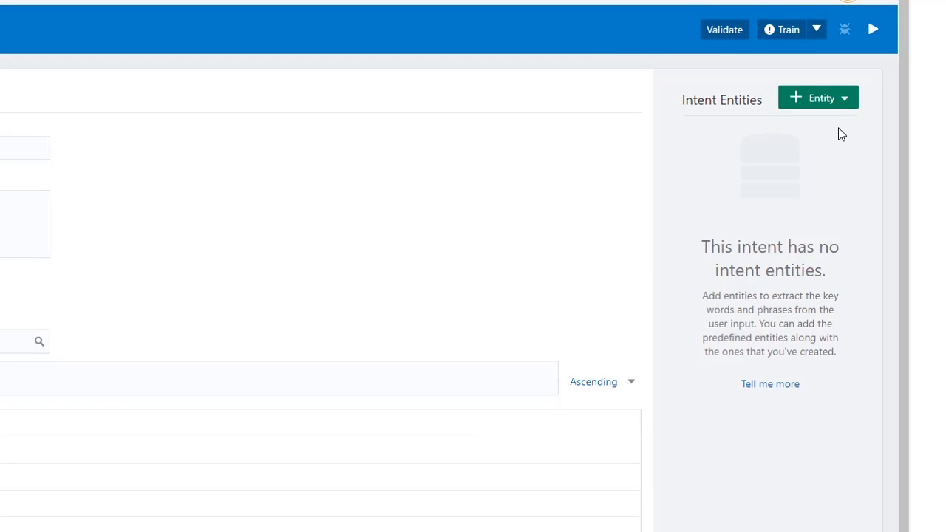
Associate the existing Size entity with the BuyShirt intent.
click(844, 99)
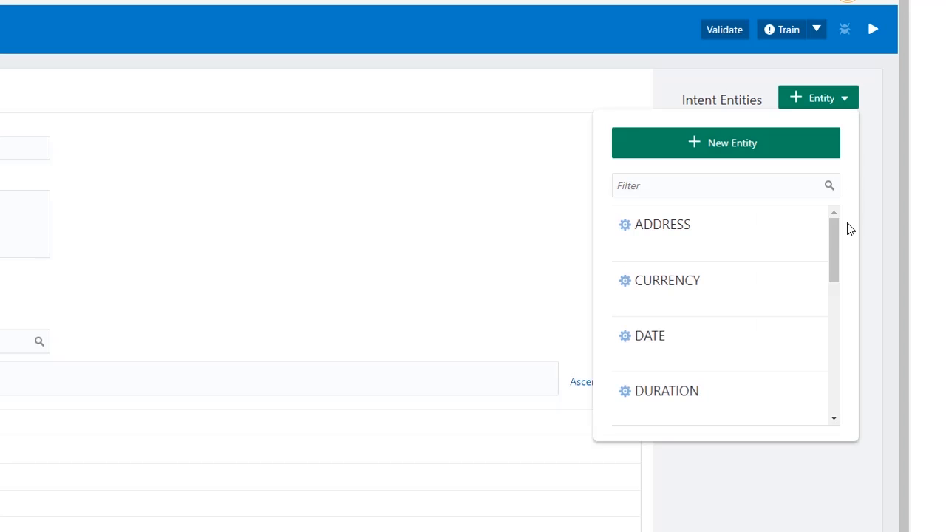
drag(830, 250, 832, 338)
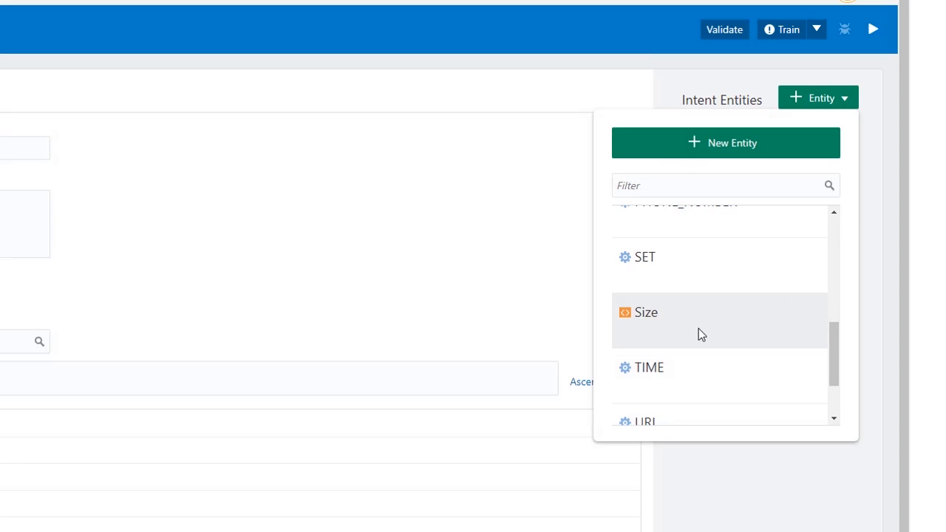
click(684, 311)
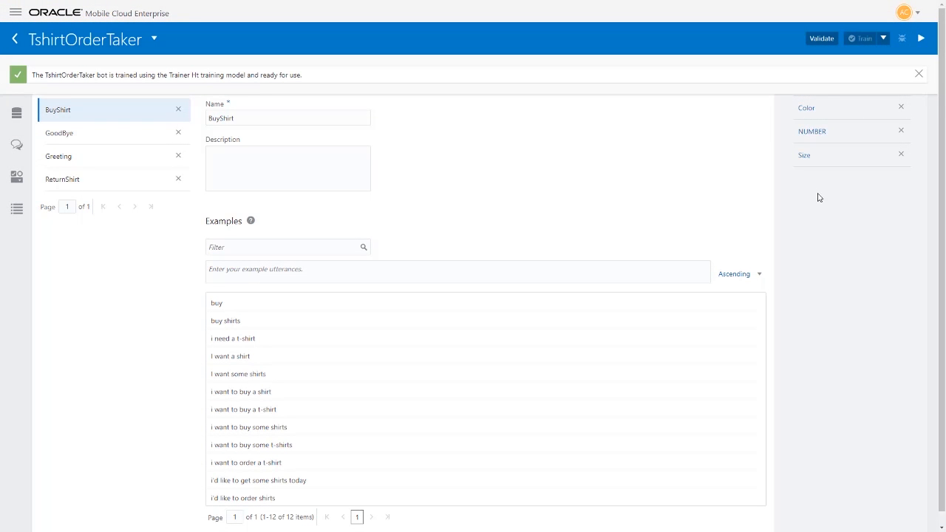
Test the bot's intent matching with the message "i need a few red shirts".
click(921, 39)
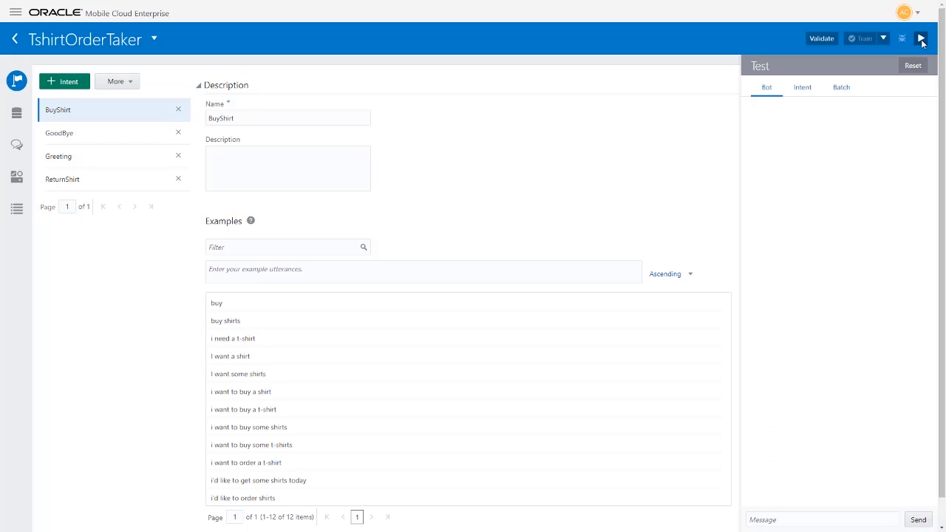
click(813, 97)
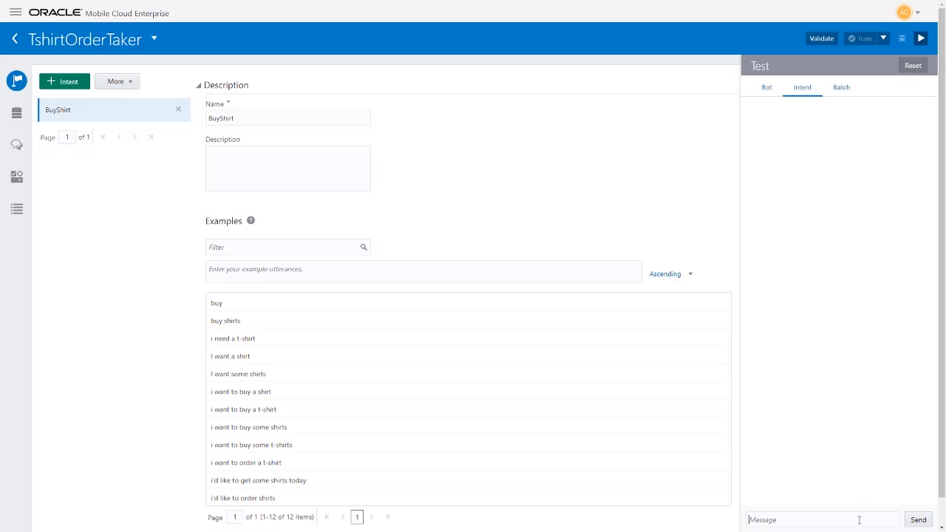
text(i need a few red shirts)
key(Return)
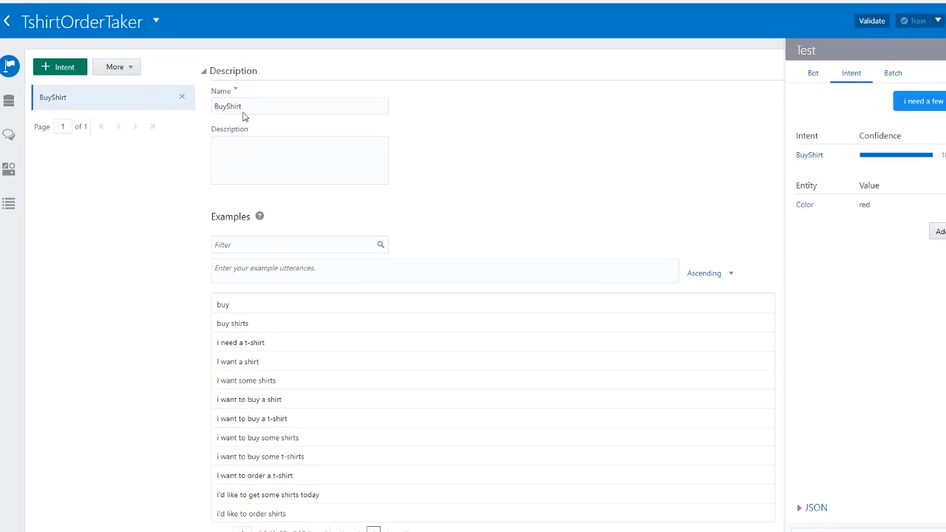
Create a new intent named GoodBye and train the bot with the updated intents.
click(74, 84)
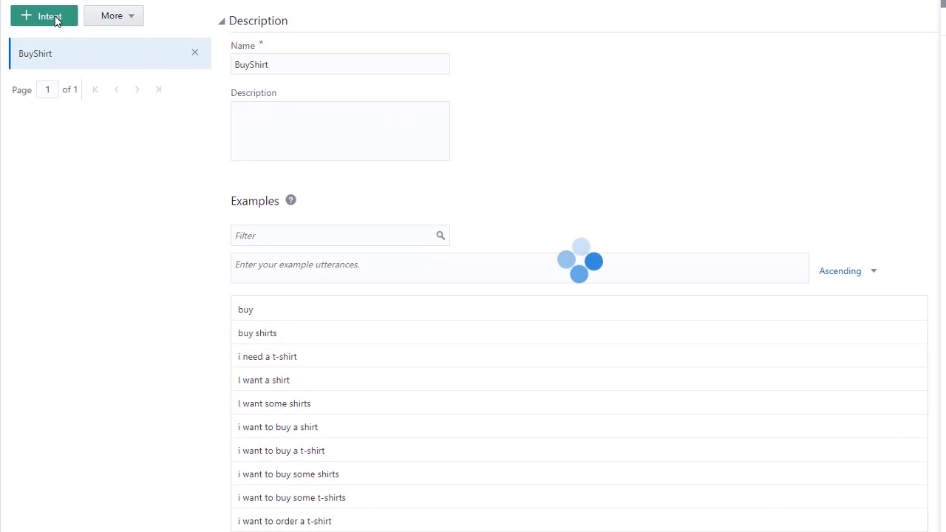
text(GoodBye)
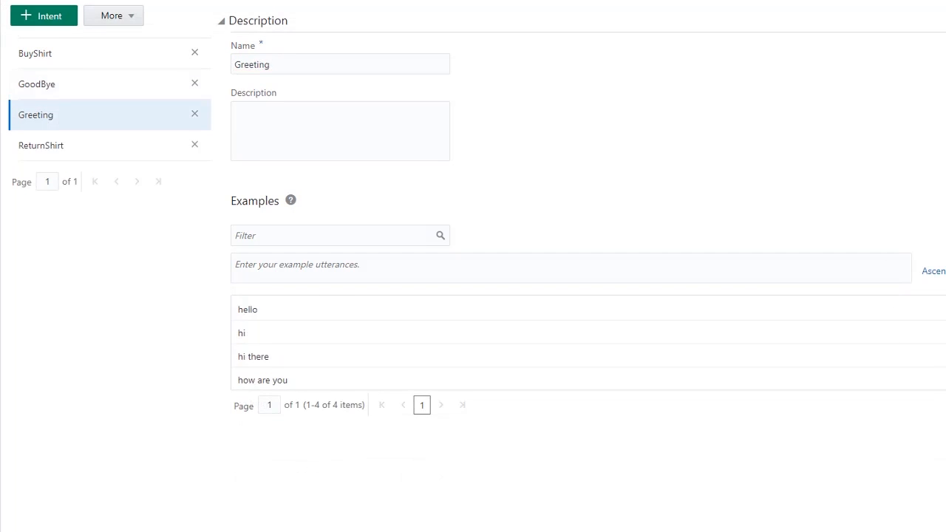
click(41, 145)
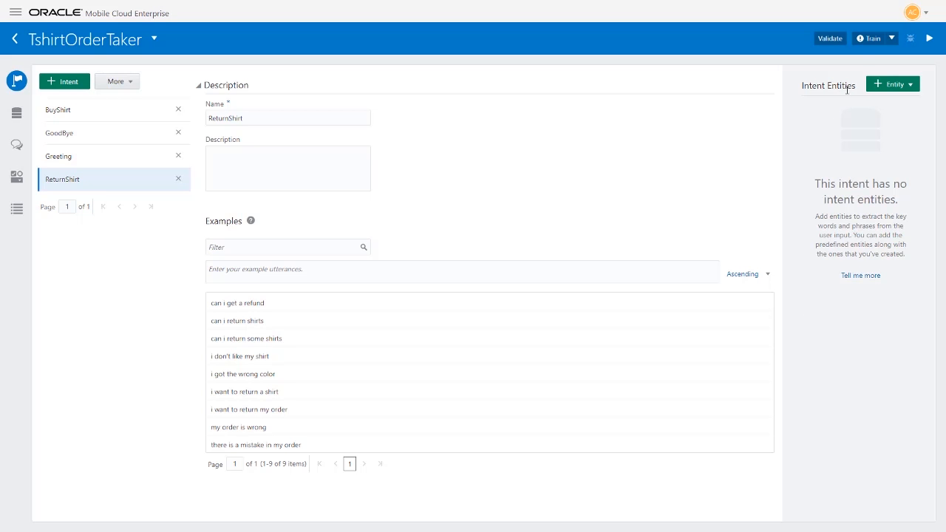
click(869, 38)
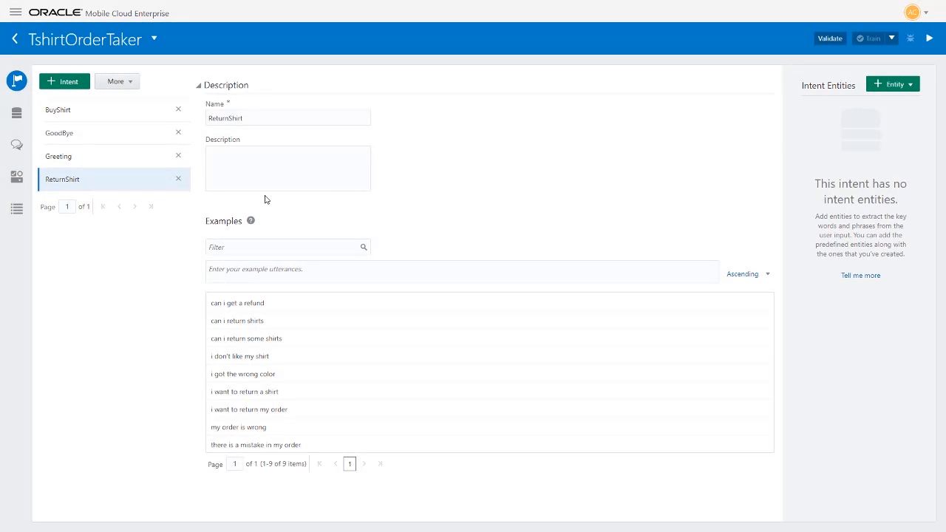
Open the bot's dialog flow definition and examine its context variables, intent actions and states through to the Done and Error State blocks.
click(16, 147)
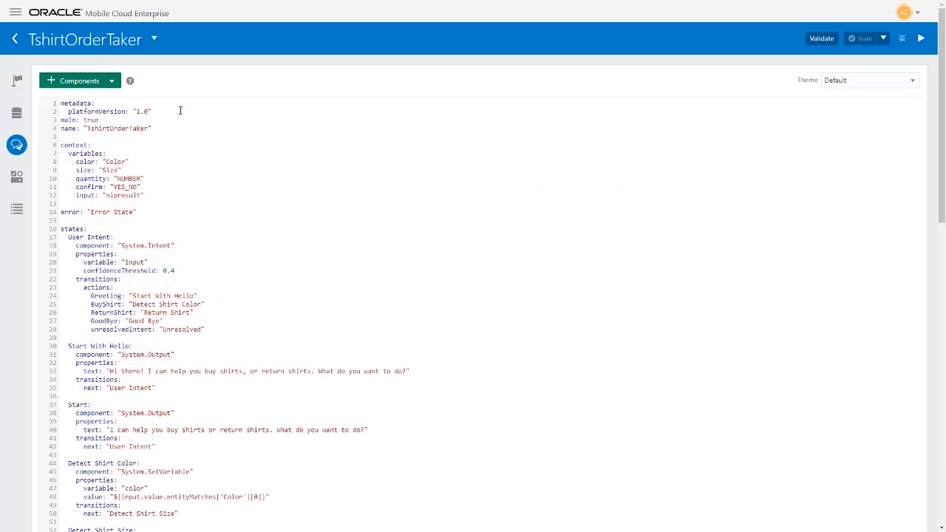
scroll(163, 109, down, 1)
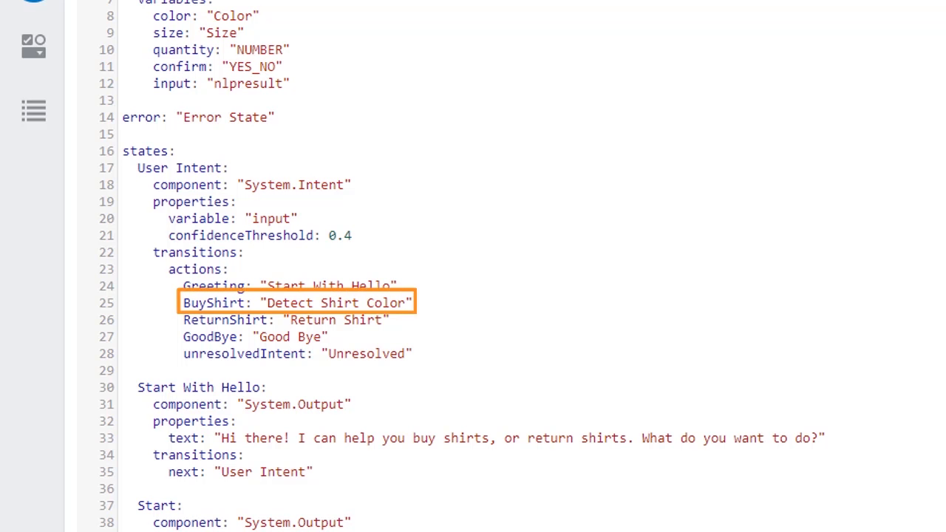
scroll(564, 62, down, 8)
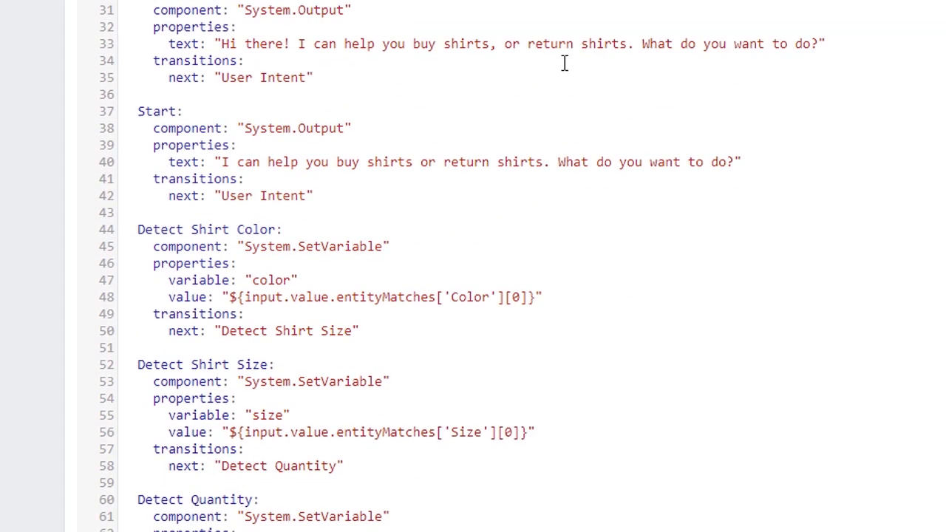
scroll(564, 61, down, 2)
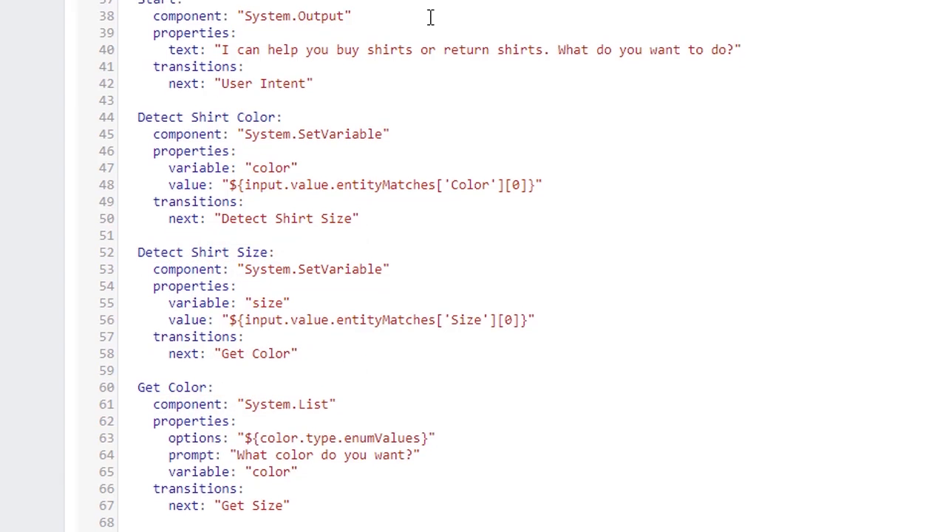
scroll(430, 16, down, 5)
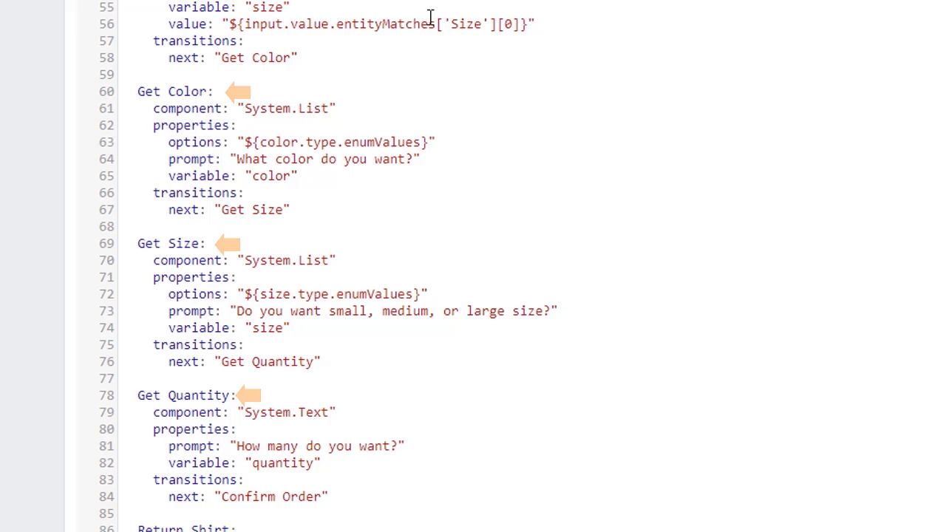
scroll(429, 17, down, 12)
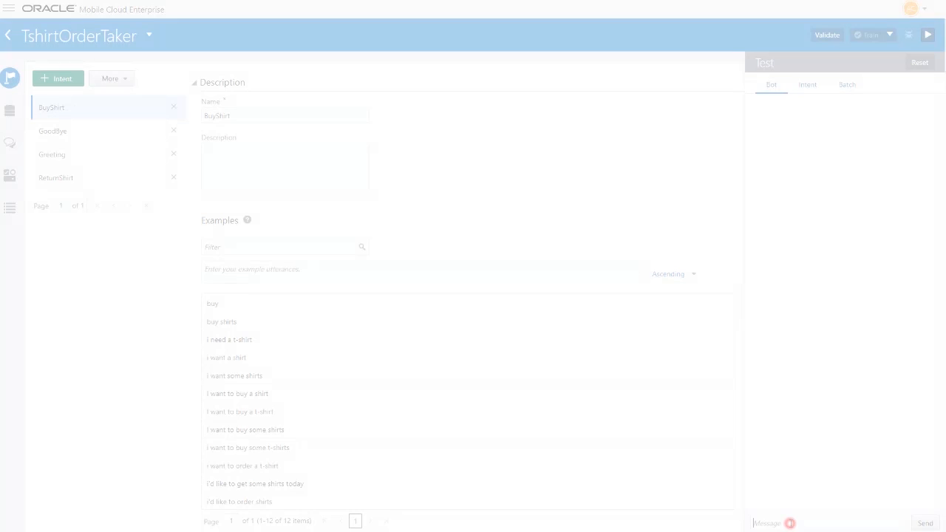
Begin a test conversation with the bot by activating its message entry.
click(787, 523)
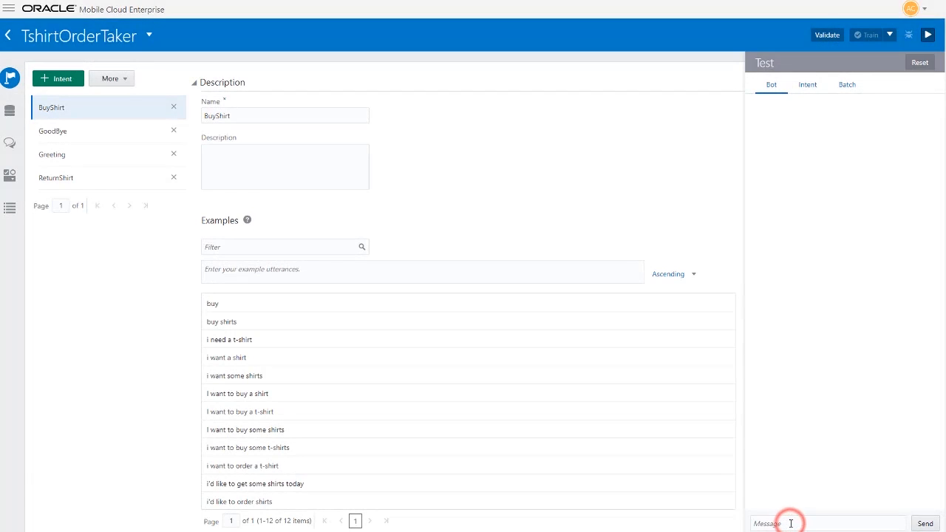